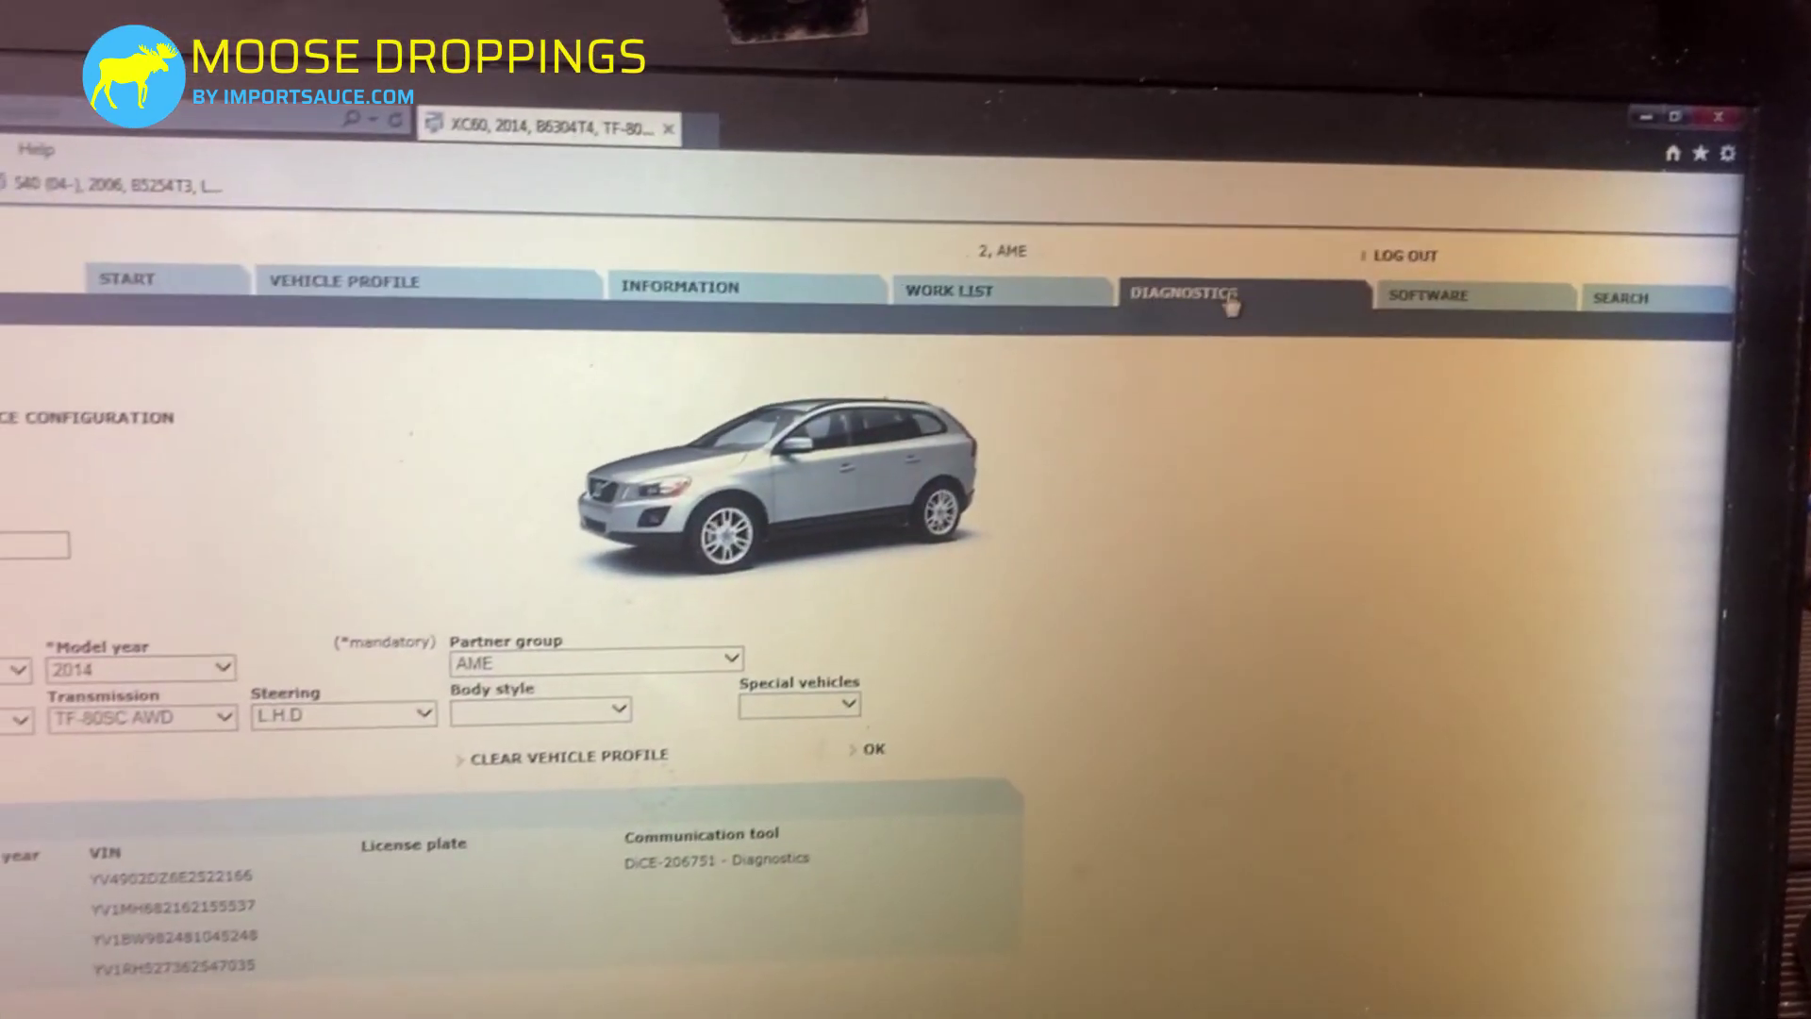
Enter diagnostics for the loaded 2014 XC60 vehicle profile.
{"action": "left_click", "coordinate": [1234, 342]}
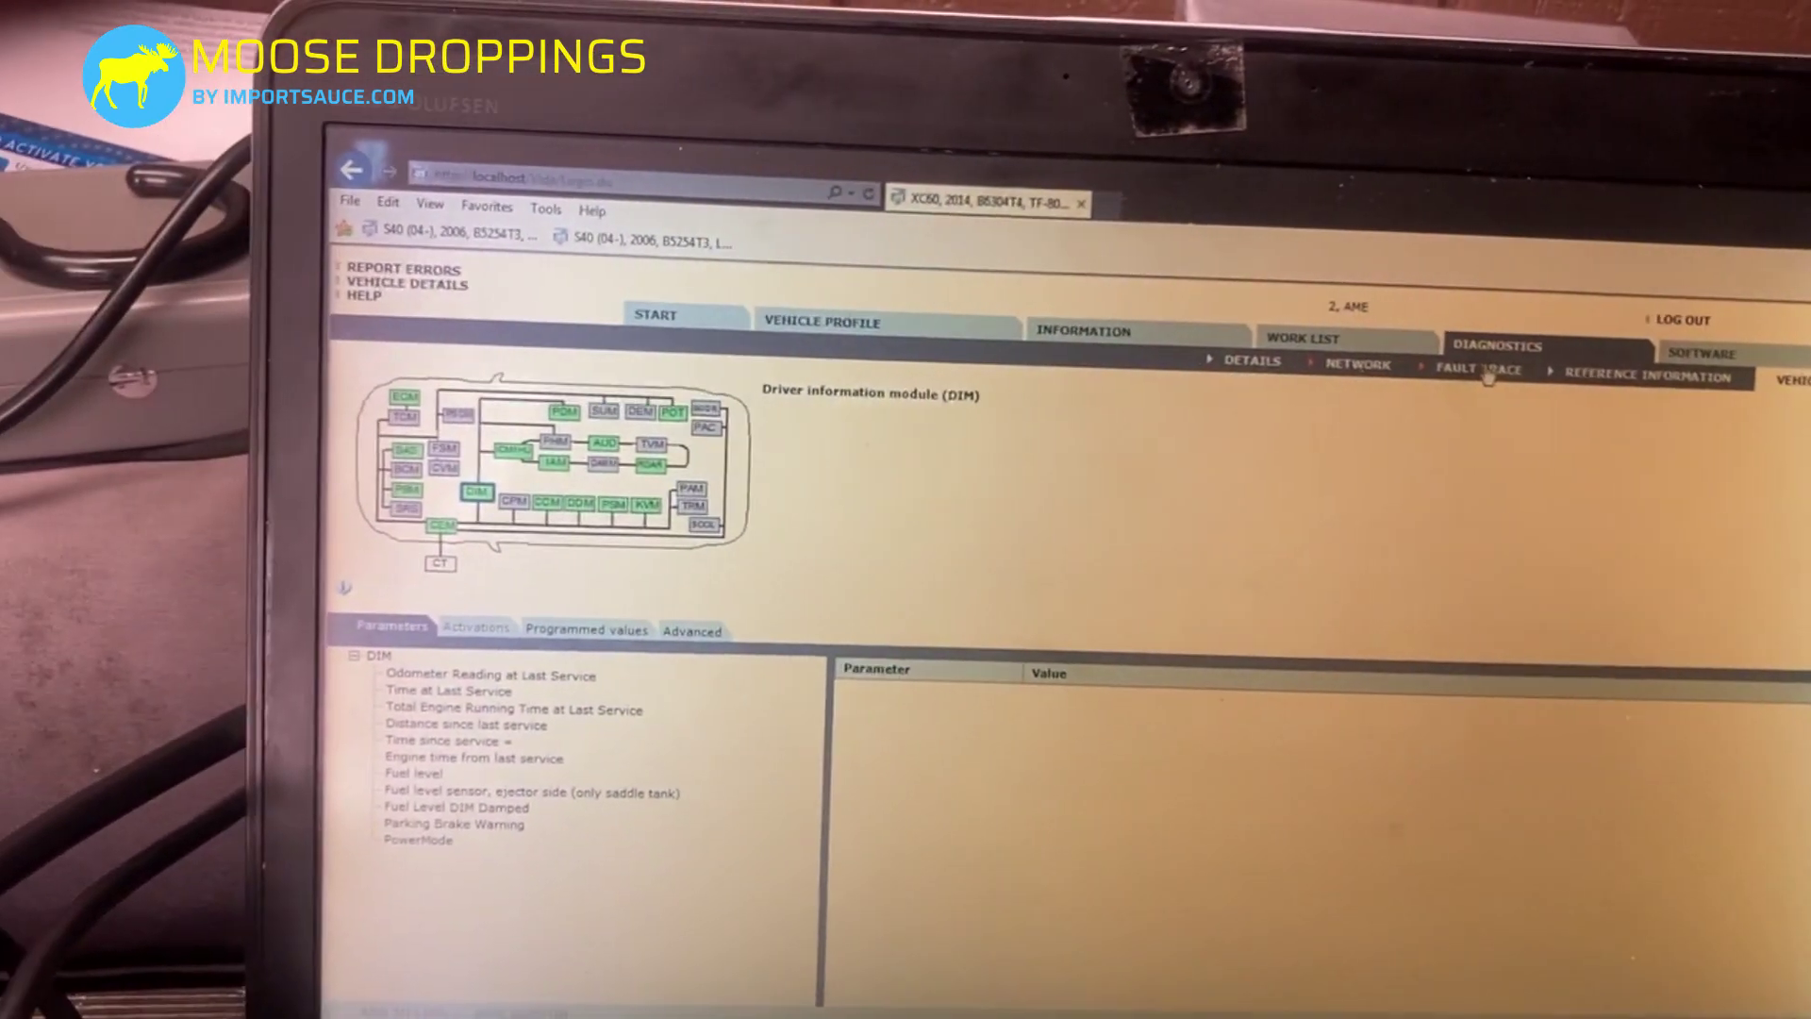
Reach the Advanced operations list via Diagnostics and Vehicle Communication, with the DIM parameter tree collapsed.
{"action": "left_click", "coordinate": [1302, 356]}
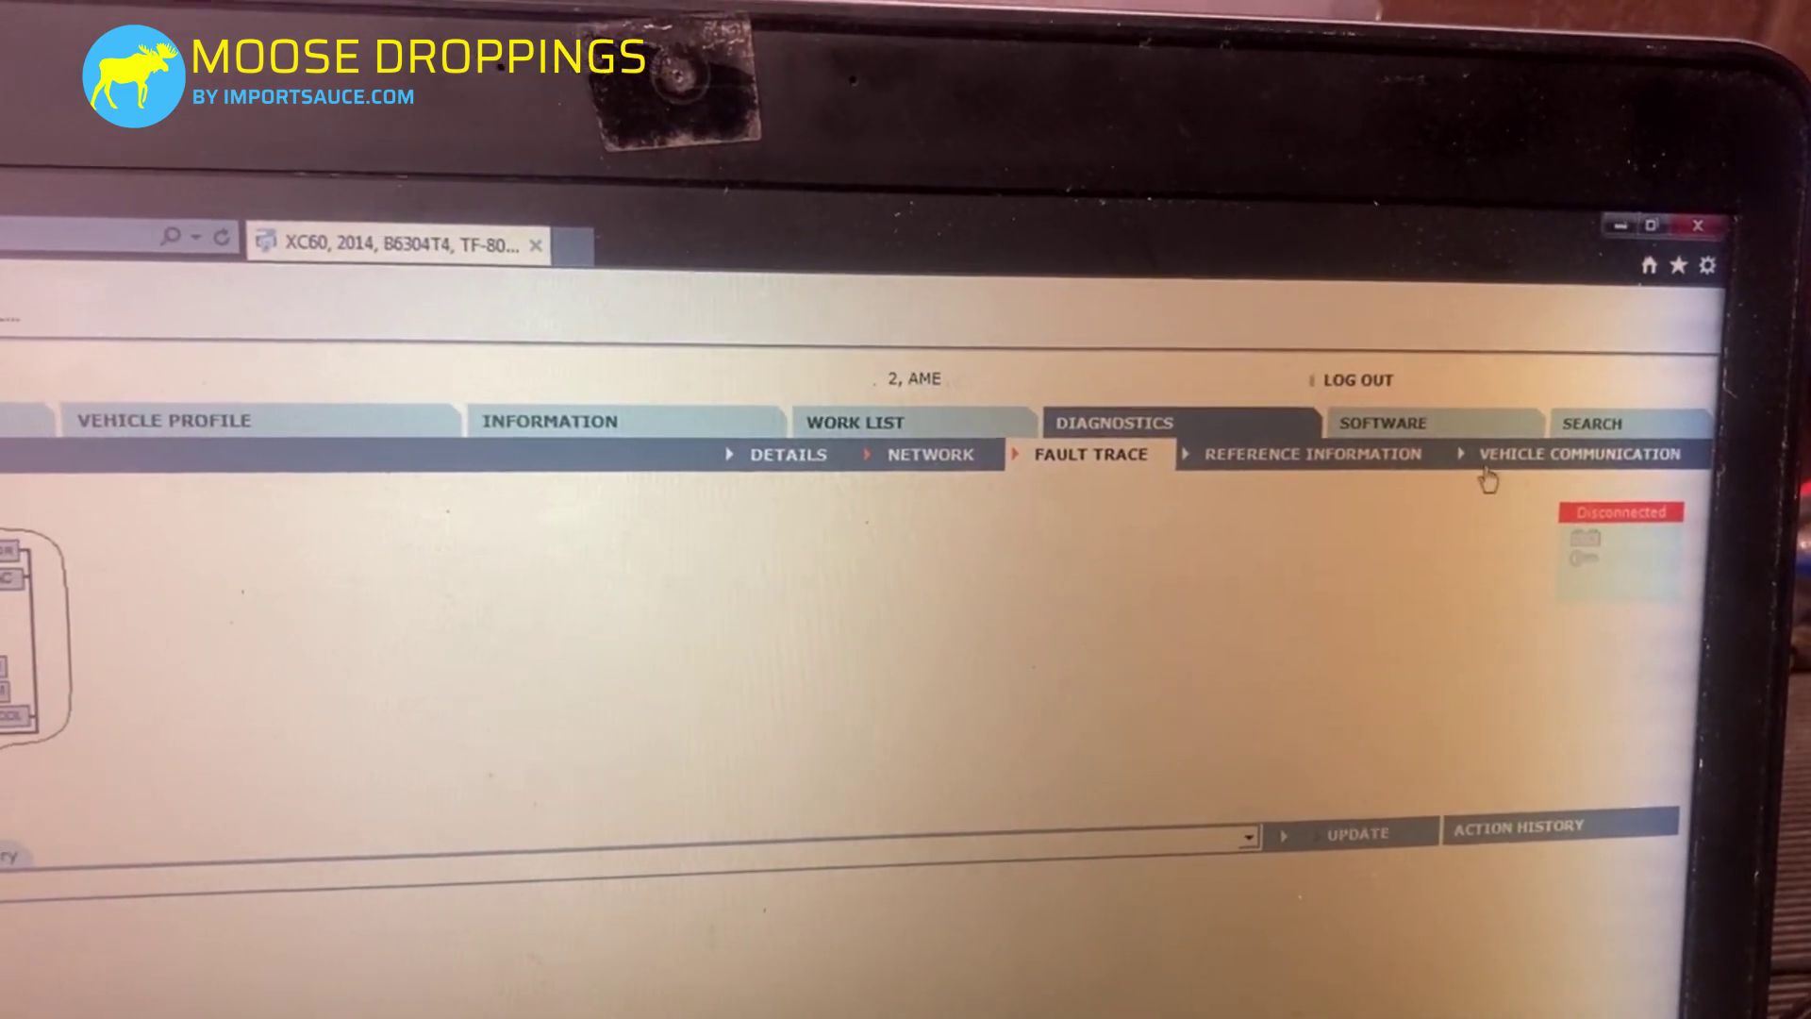
{"action": "left_click", "coordinate": [1586, 447]}
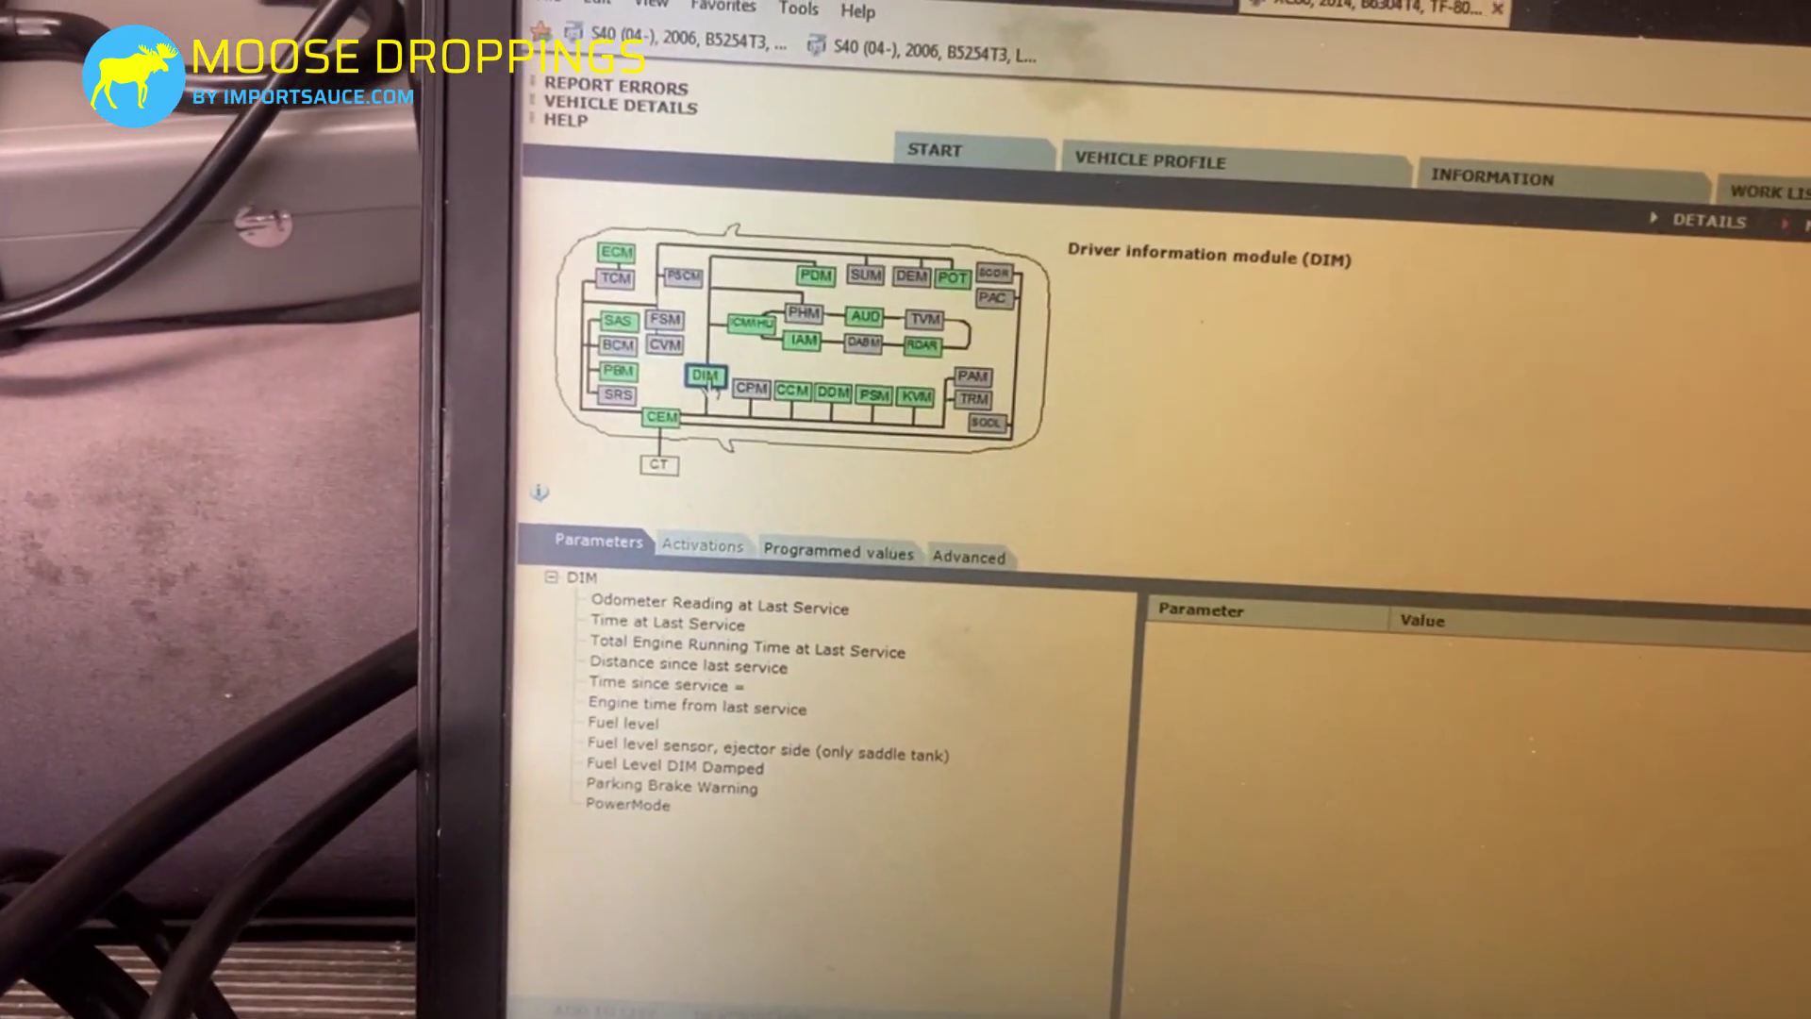
{"action": "left_click", "coordinate": [726, 368]}
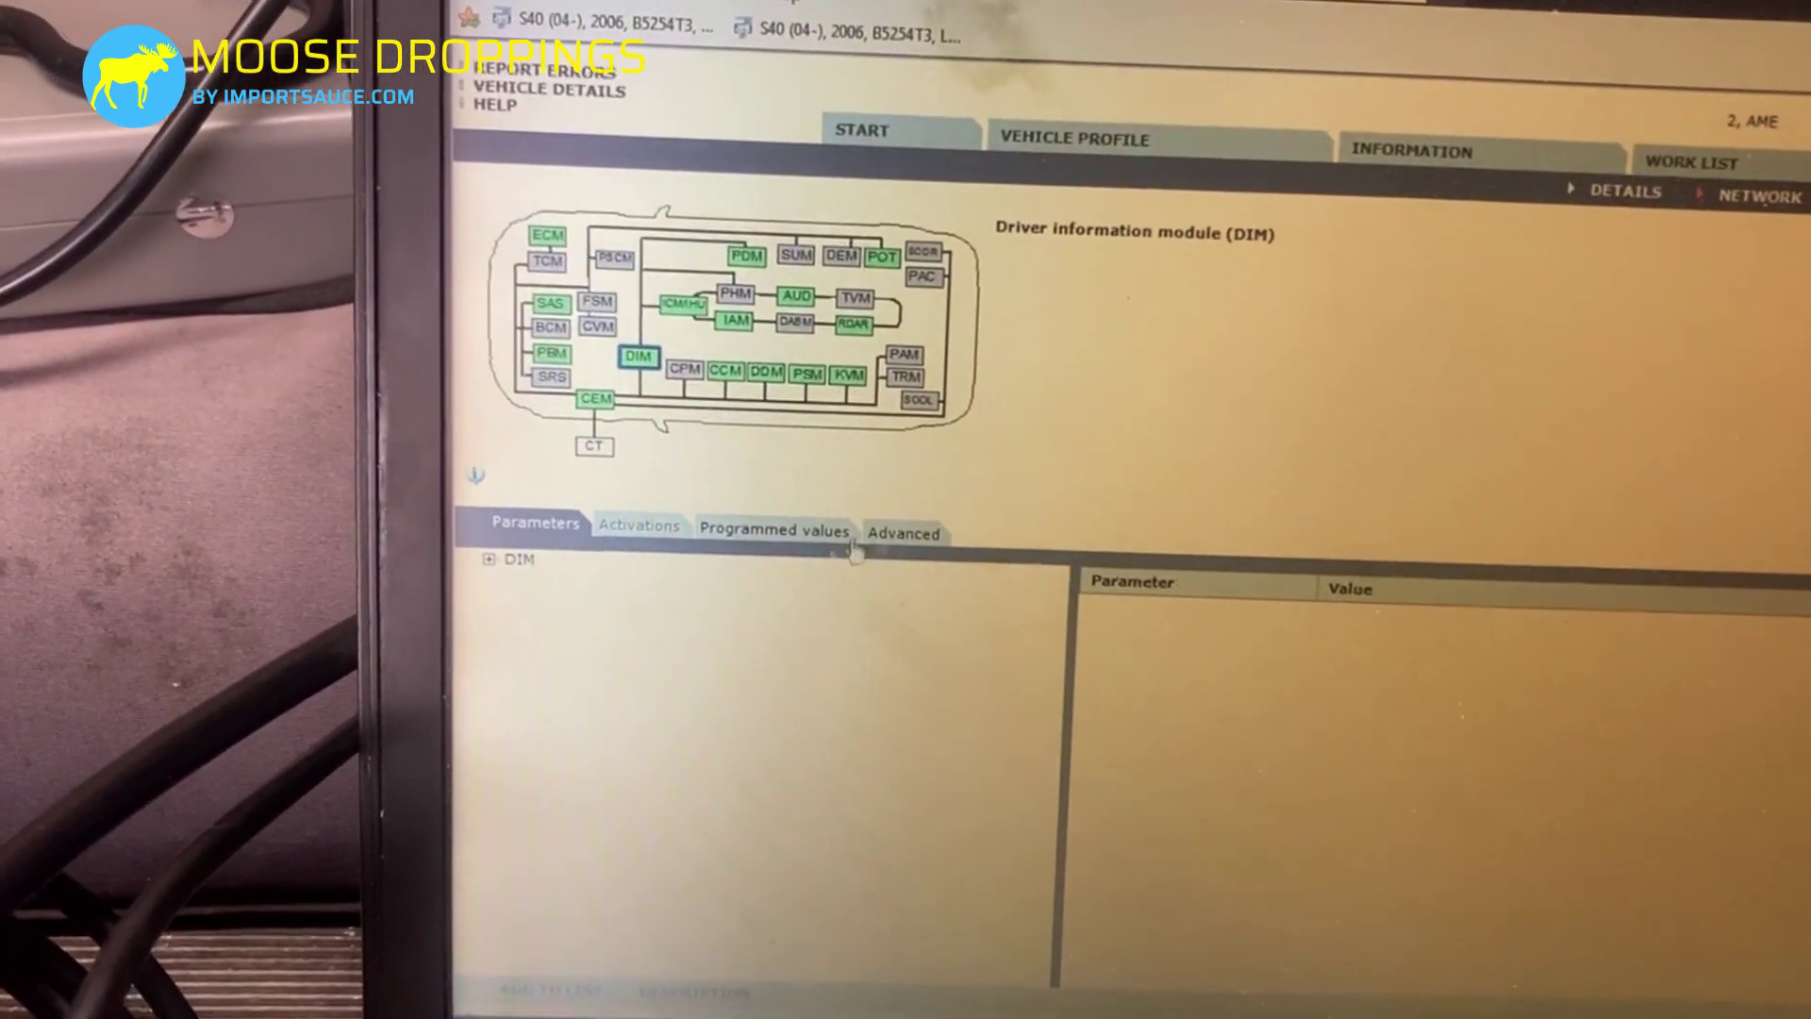
{"action": "left_click", "coordinate": [930, 519]}
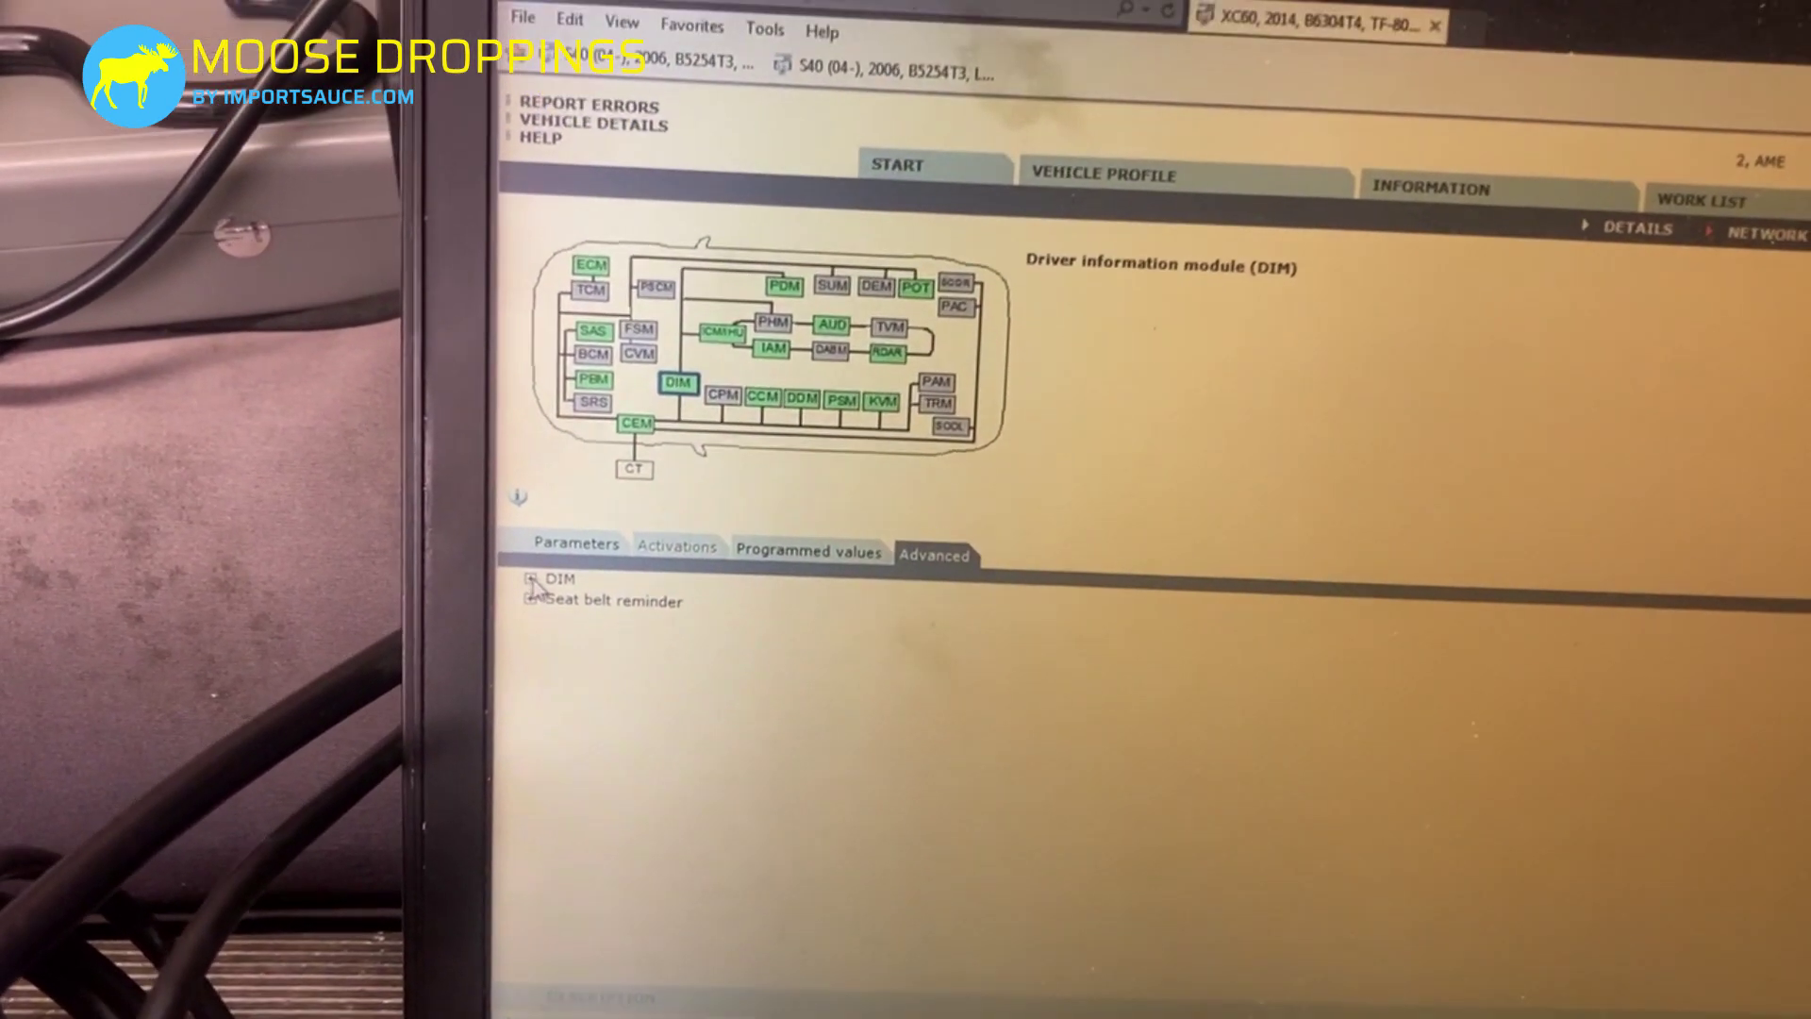
Expand DIM and launch 'Resetting the service reminder indicator (SRI)'.
{"action": "left_click", "coordinate": [522, 520]}
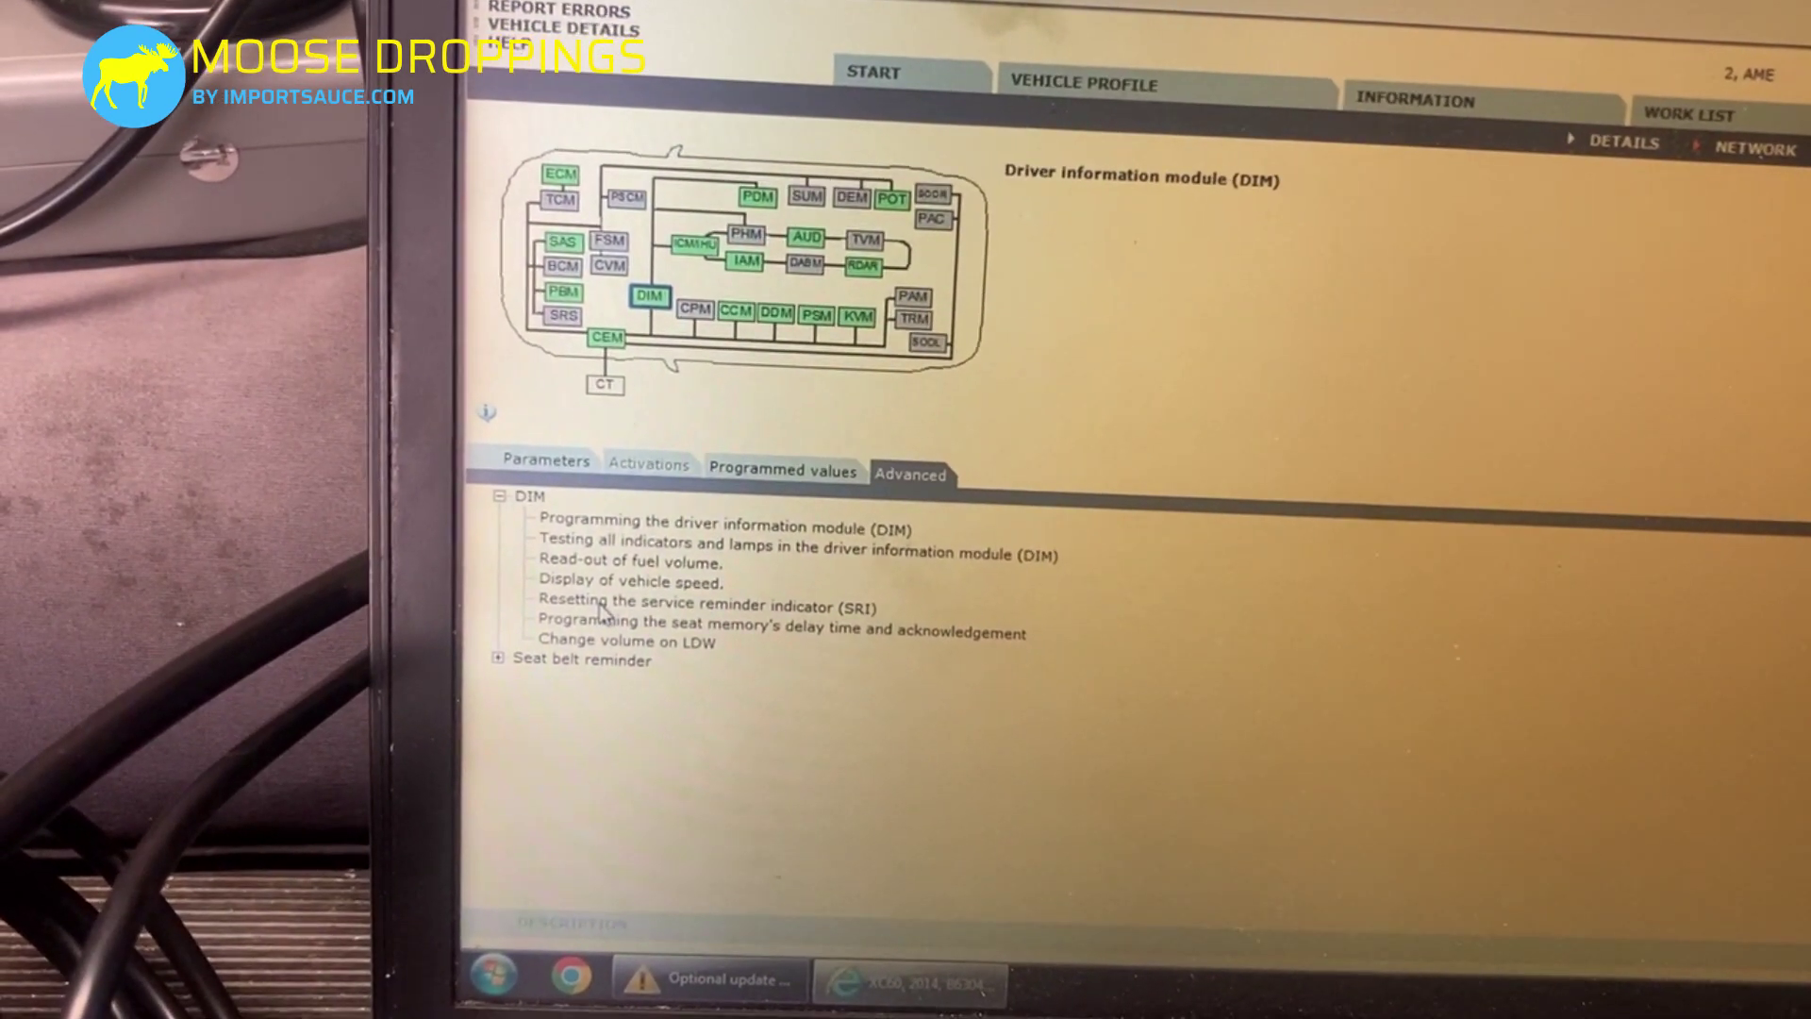
{"action": "left_click", "coordinate": [602, 611]}
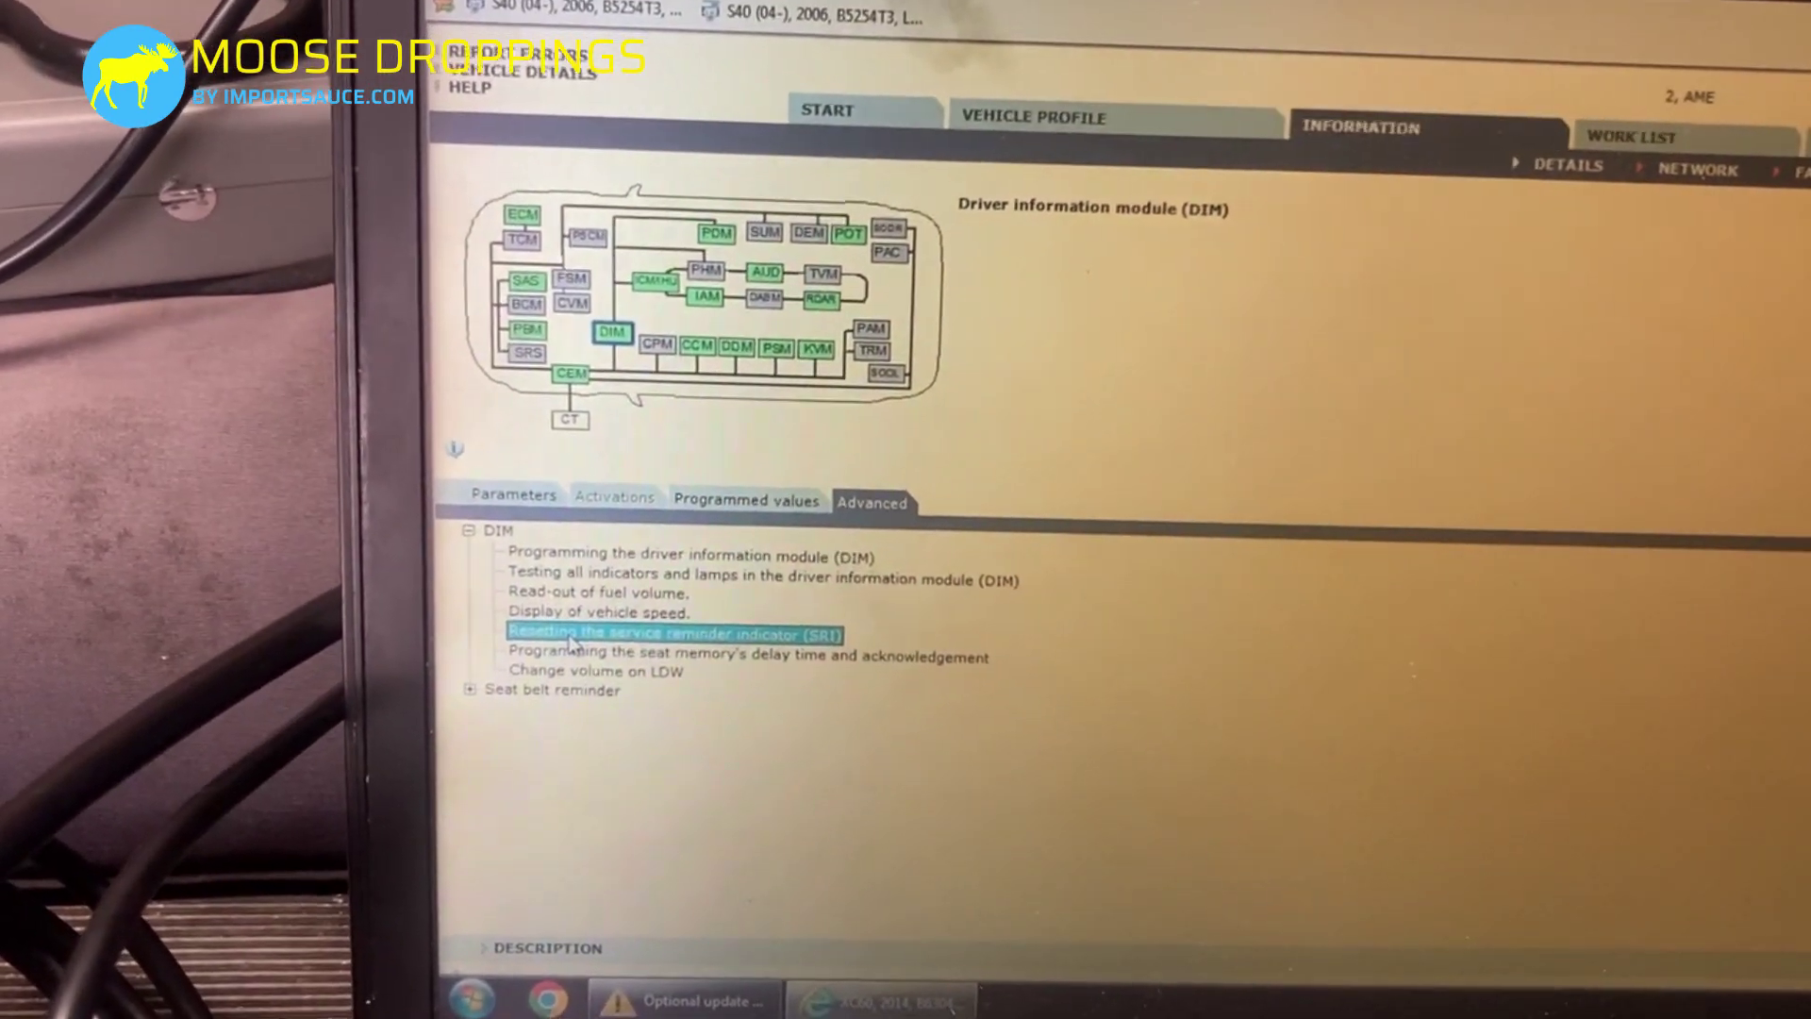
{"action": "double_click", "coordinate": [587, 638]}
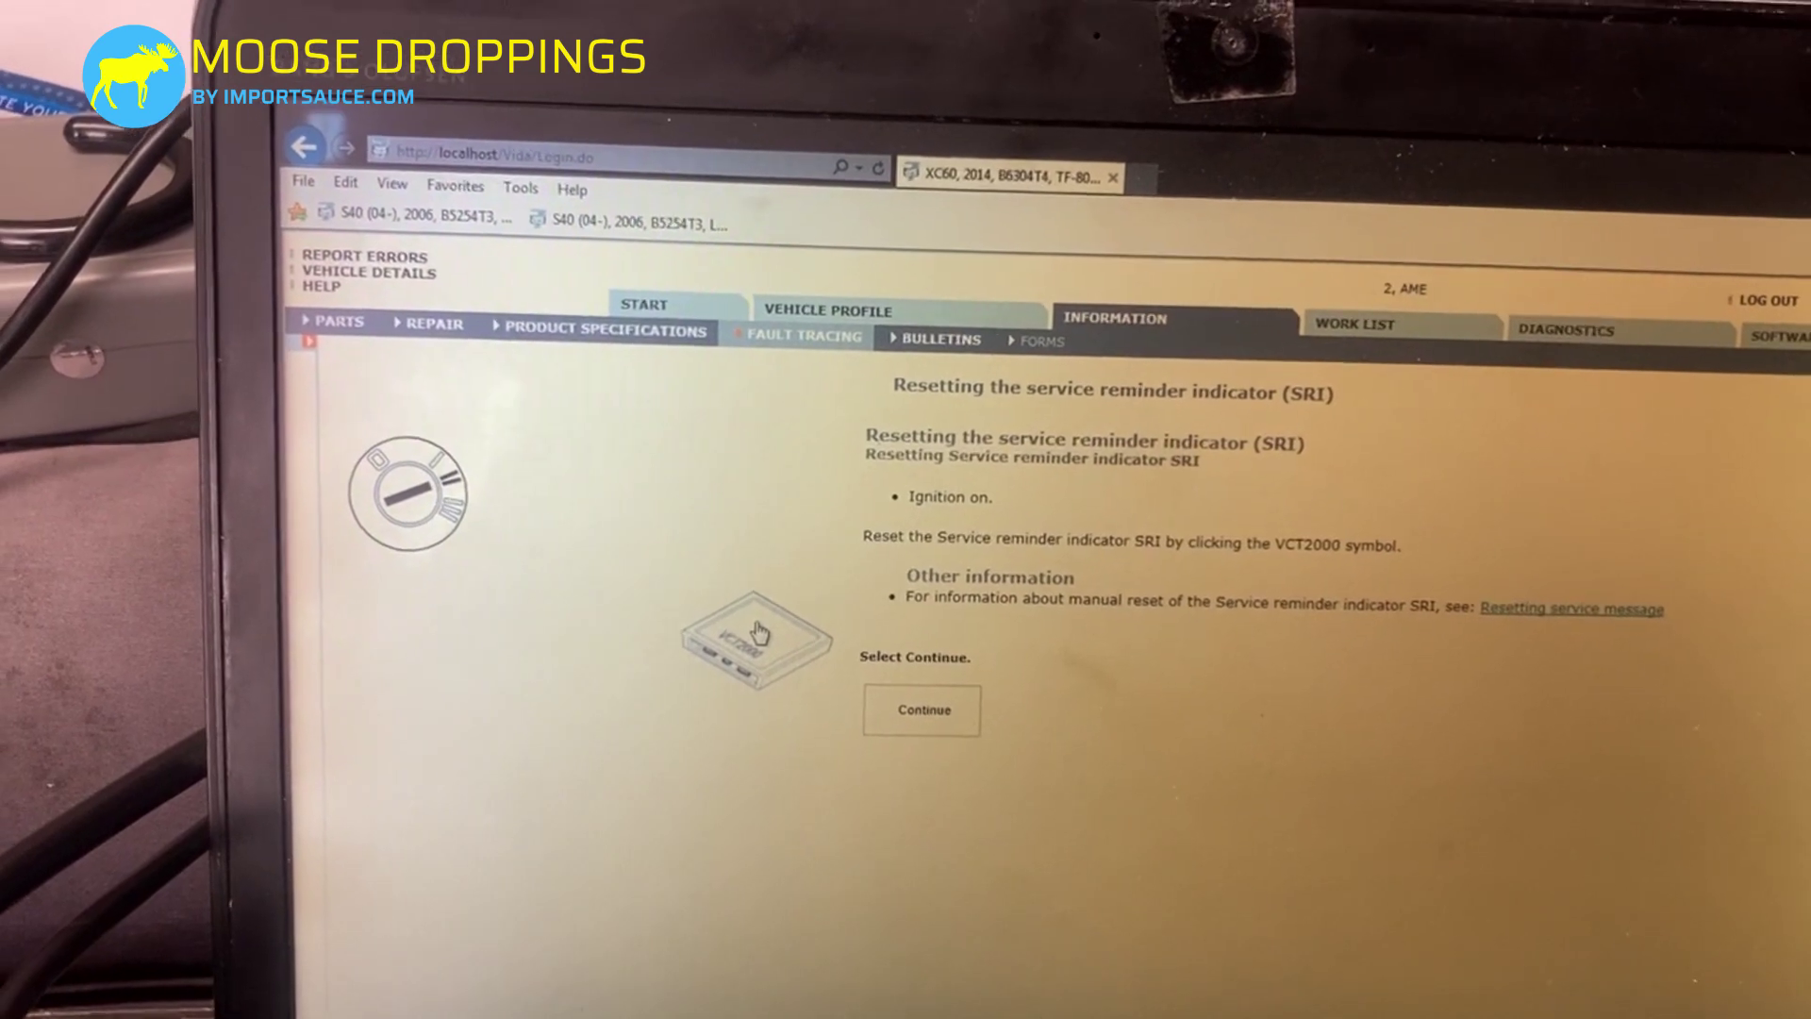
{"action": "left_click", "coordinate": [760, 628]}
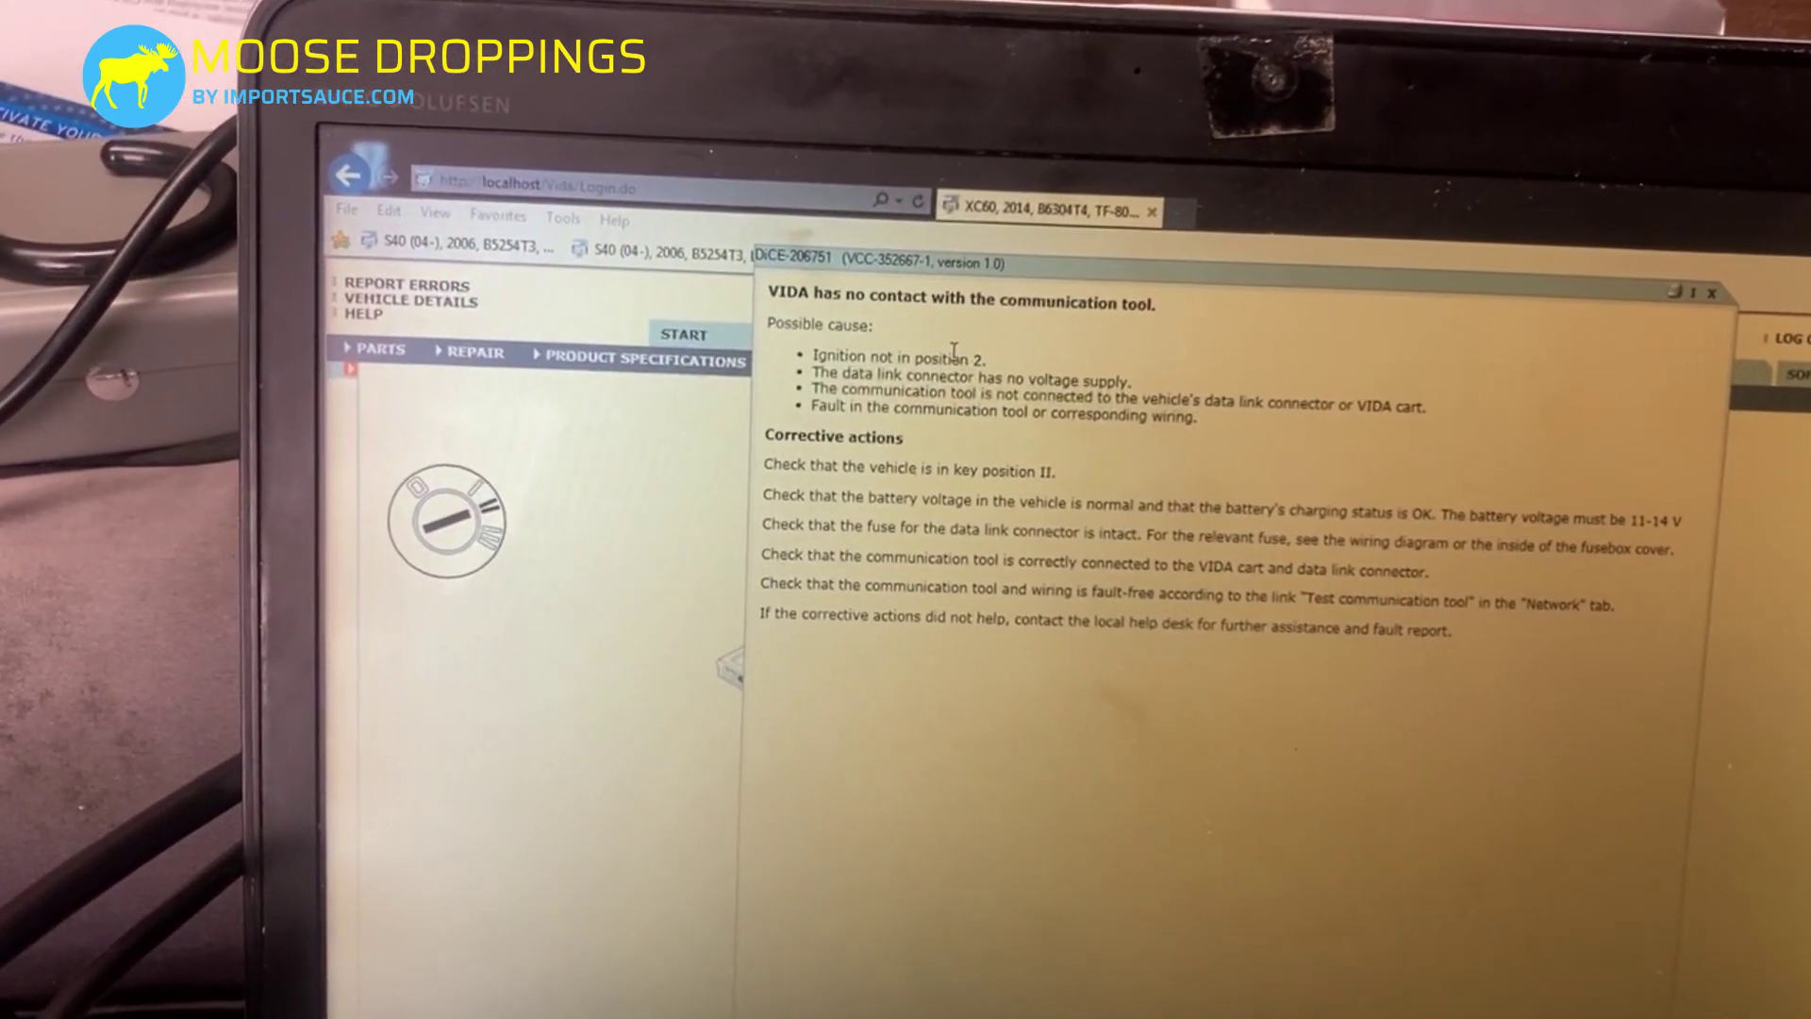
Highlight lines of the no-contact troubleshooting text on the SRI page.
{"action": "left_click_drag", "start_coordinate": [952, 354], "coordinate": [1050, 472]}
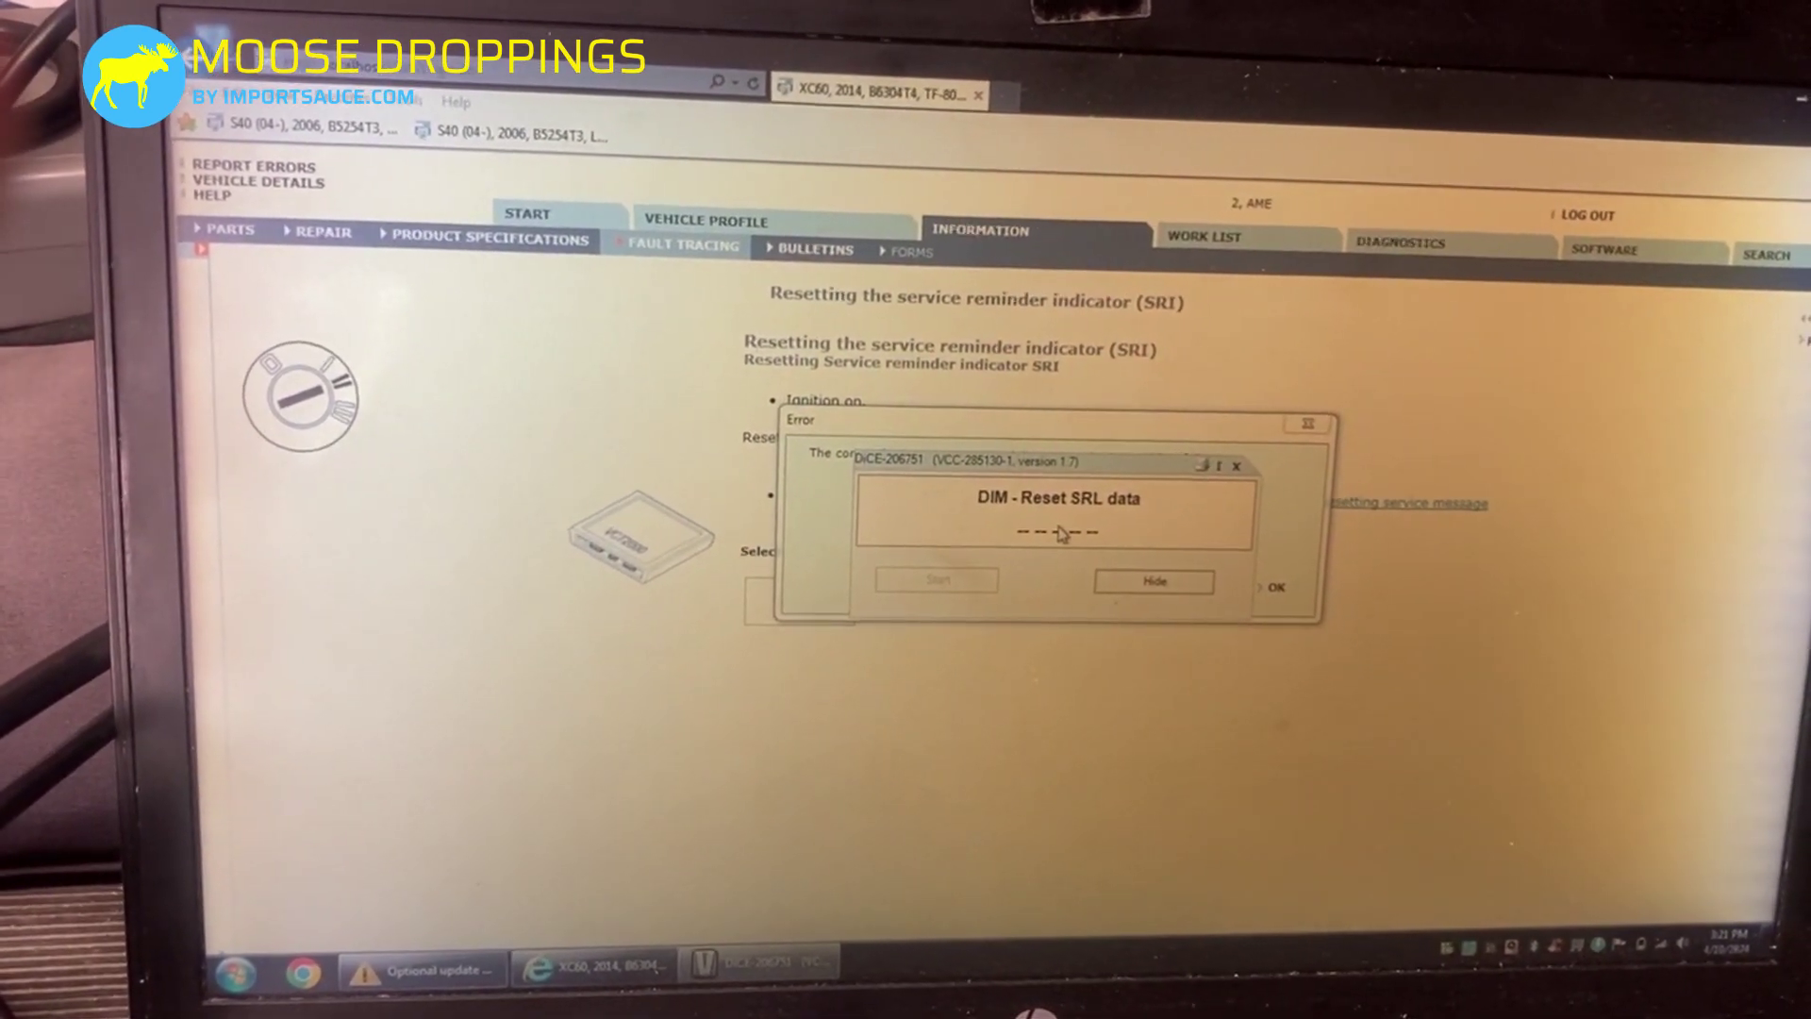
Hide the DIM - Reset SRL data window, leaving the connection-failure error.
{"action": "left_click", "coordinate": [1239, 463]}
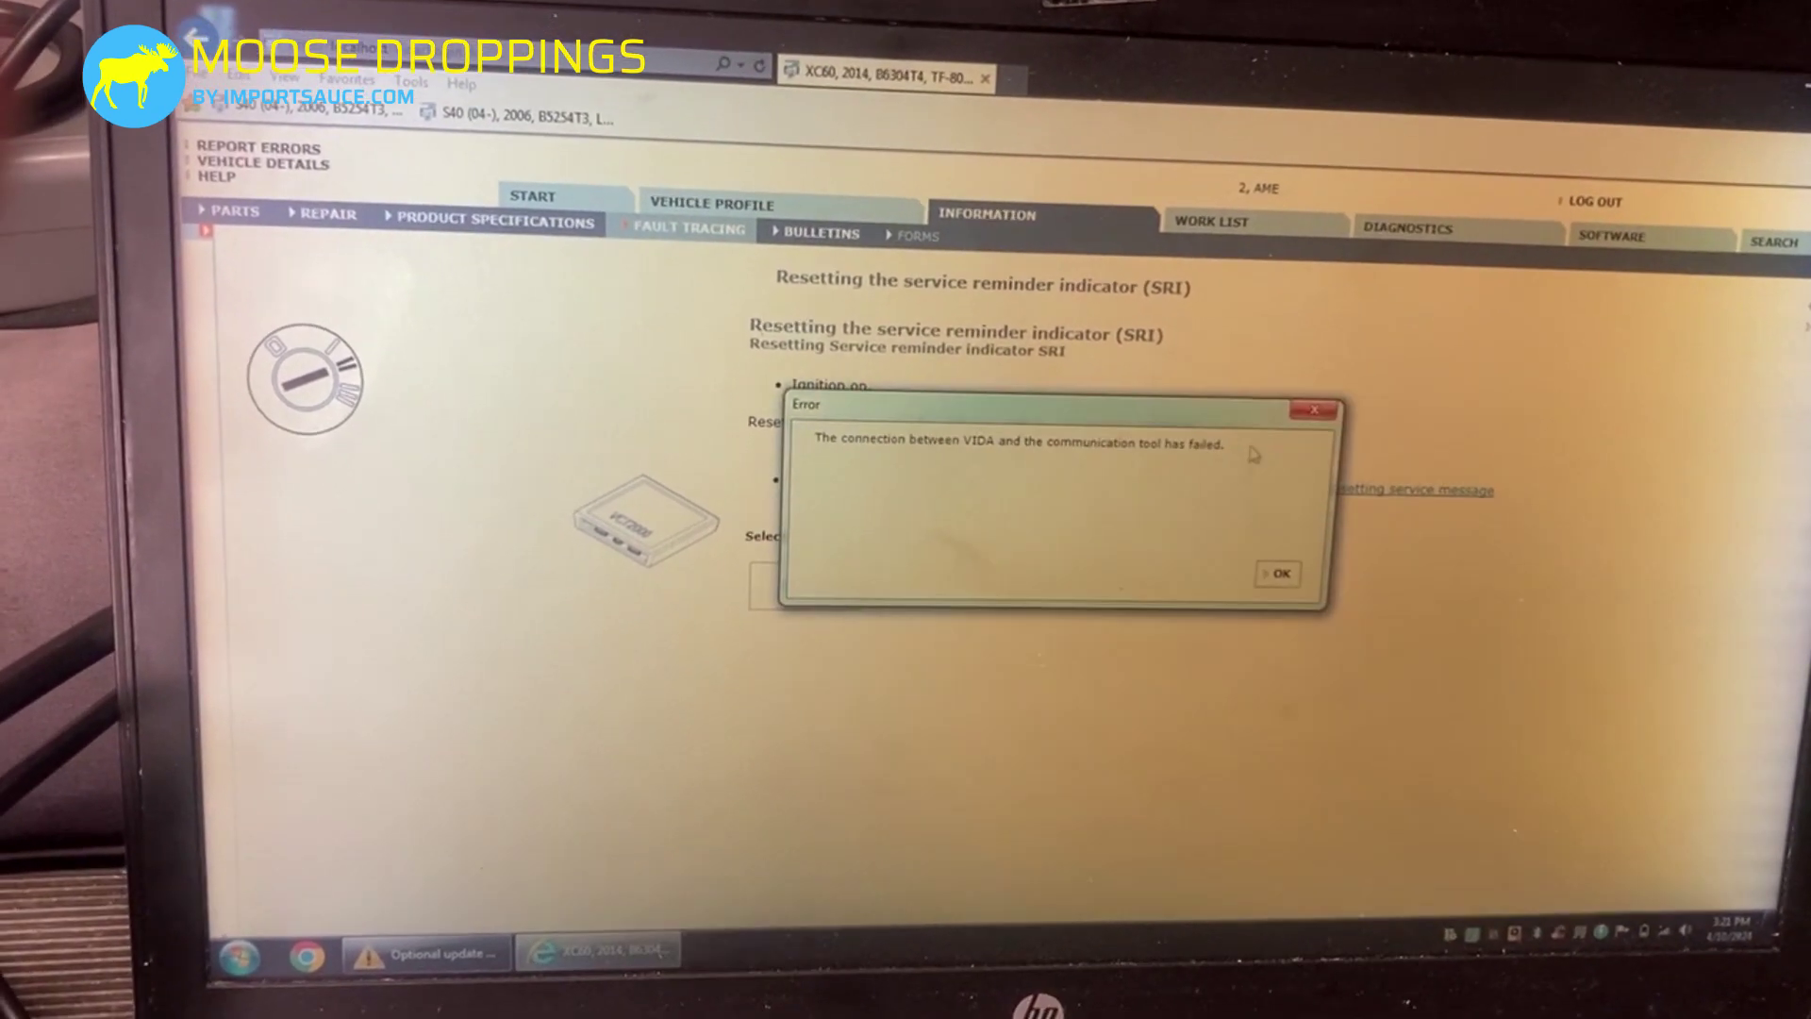